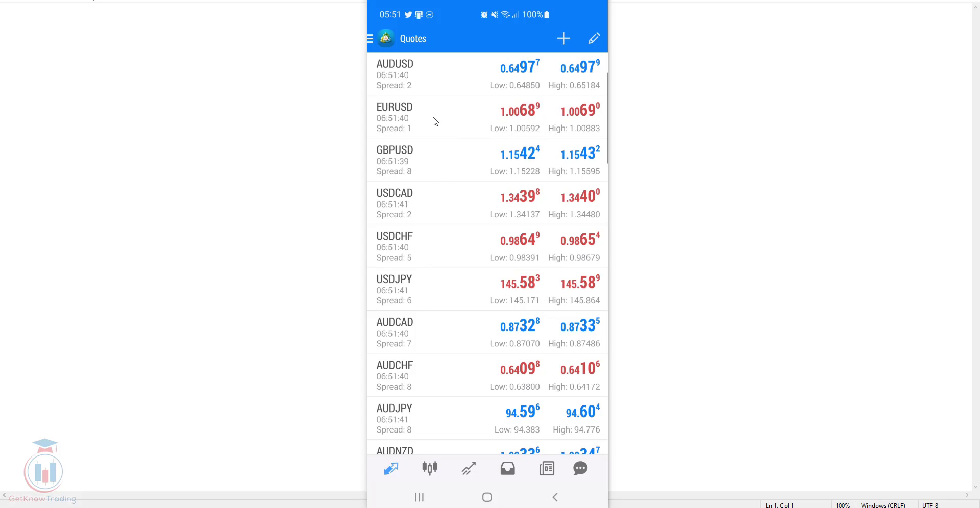
# Start a new order from the EURUSD chart and view the available order types, keeping Market Execution
pyautogui.click(402, 111)
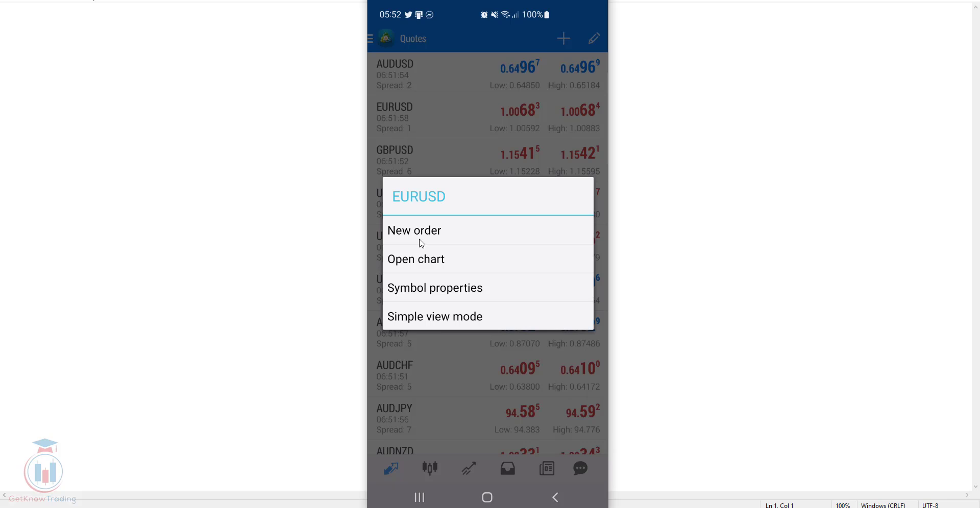
pyautogui.click(411, 263)
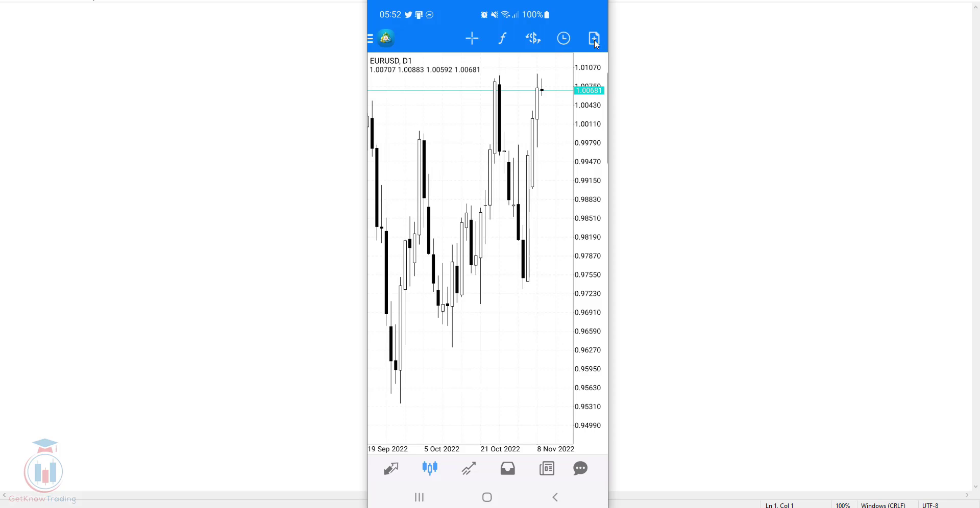
pyautogui.click(594, 39)
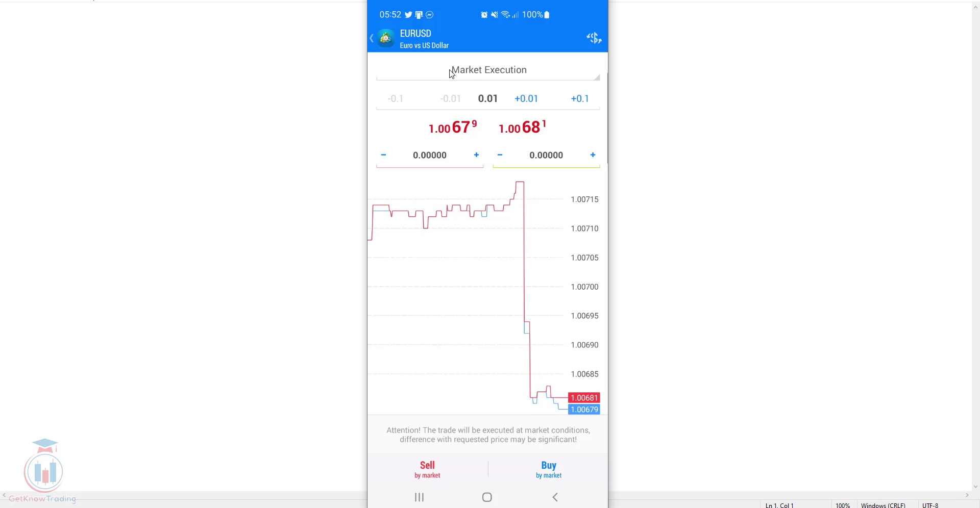
pyautogui.click(493, 72)
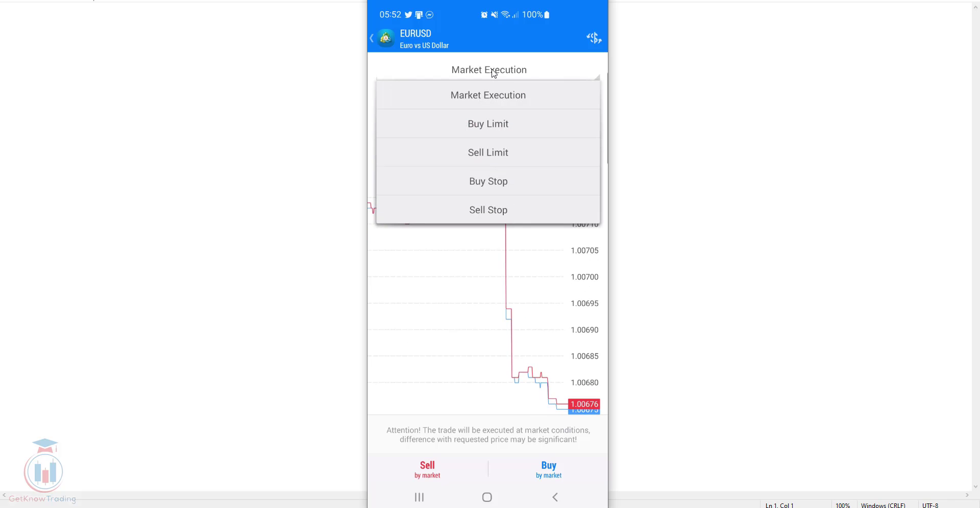
pyautogui.click(493, 72)
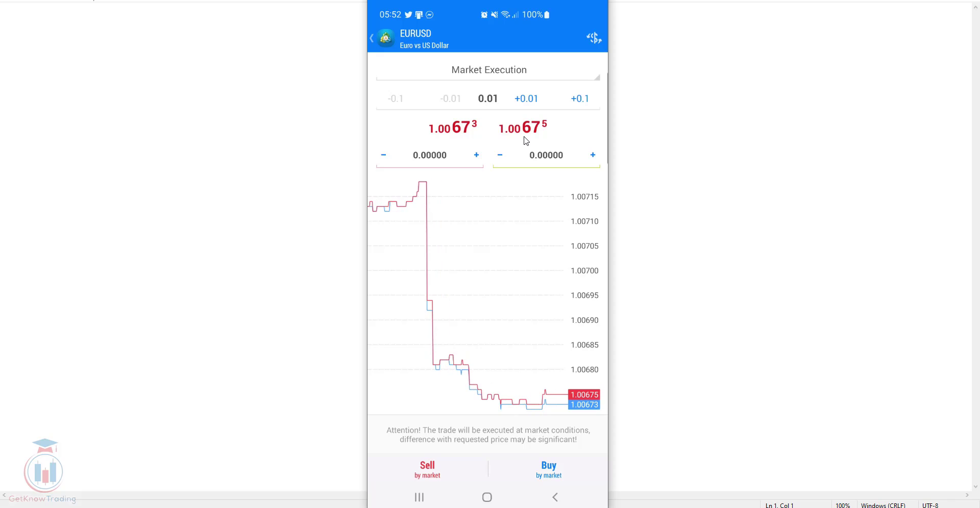
# Try a stop loss of 1.00673 on the EURUSD market order
pyautogui.click(383, 159)
pyautogui.click(477, 159)
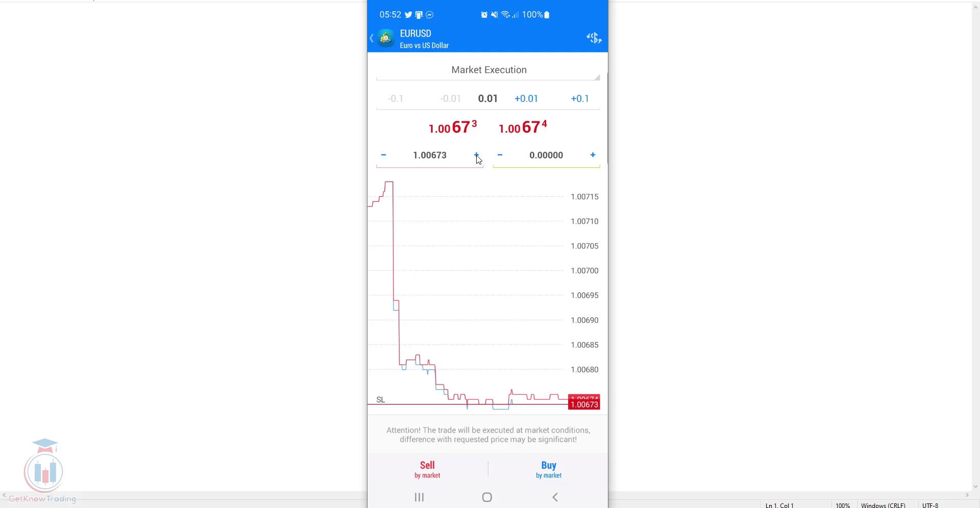
pyautogui.click(477, 158)
pyautogui.click(383, 158)
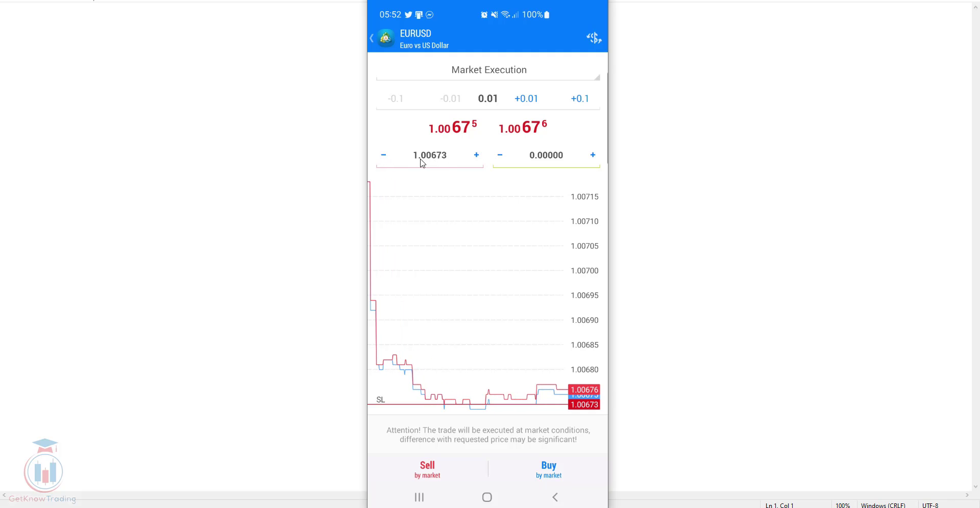
# Reset the order's stop loss to 0
pyautogui.doubleClick(431, 160)
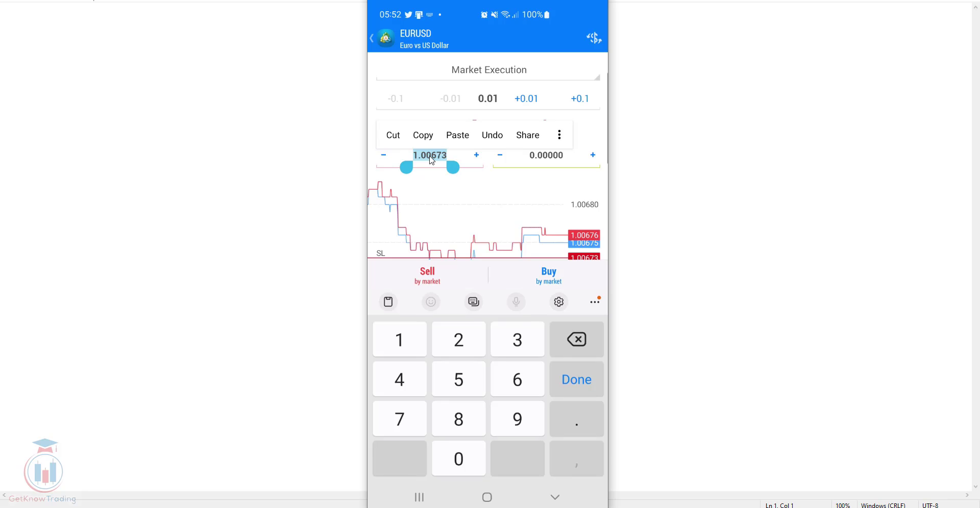
pyautogui.rightClick(431, 160)
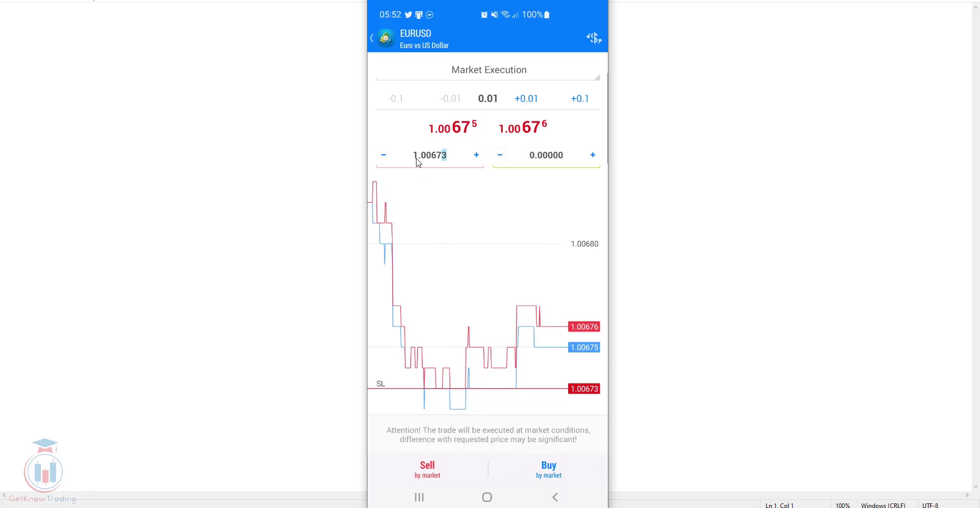
pyautogui.doubleClick(408, 160)
pyautogui.write('0')
pyautogui.rightClick(409, 159)
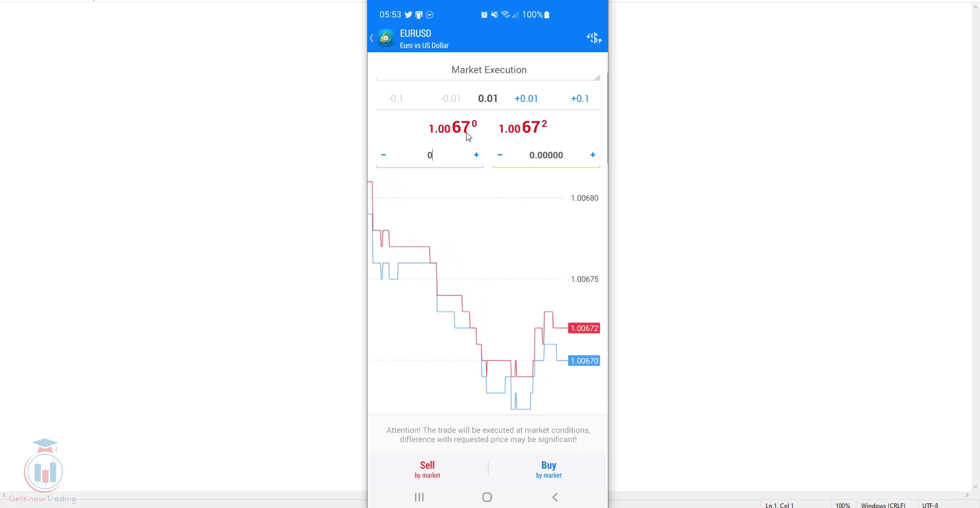
# Sell 0.01 lot of EURUSD by market
pyautogui.click(482, 168)
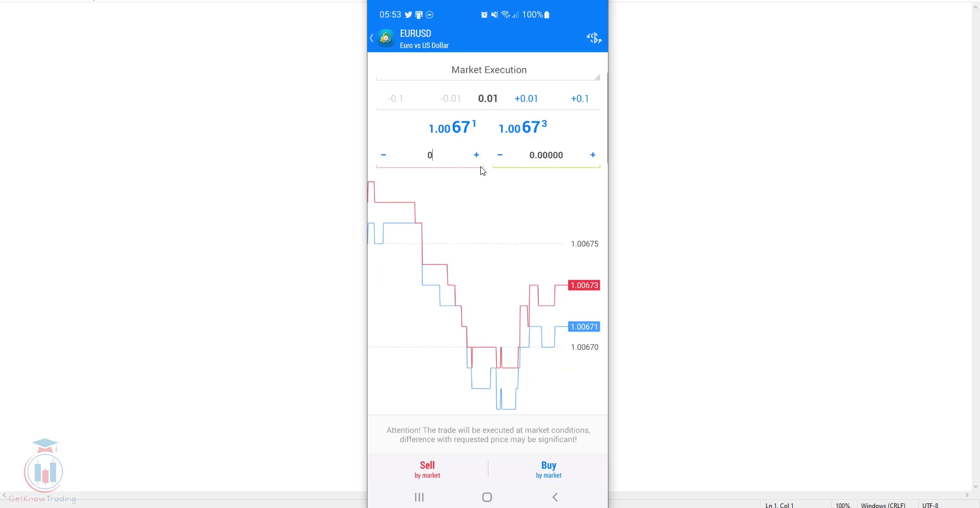
pyautogui.click(428, 468)
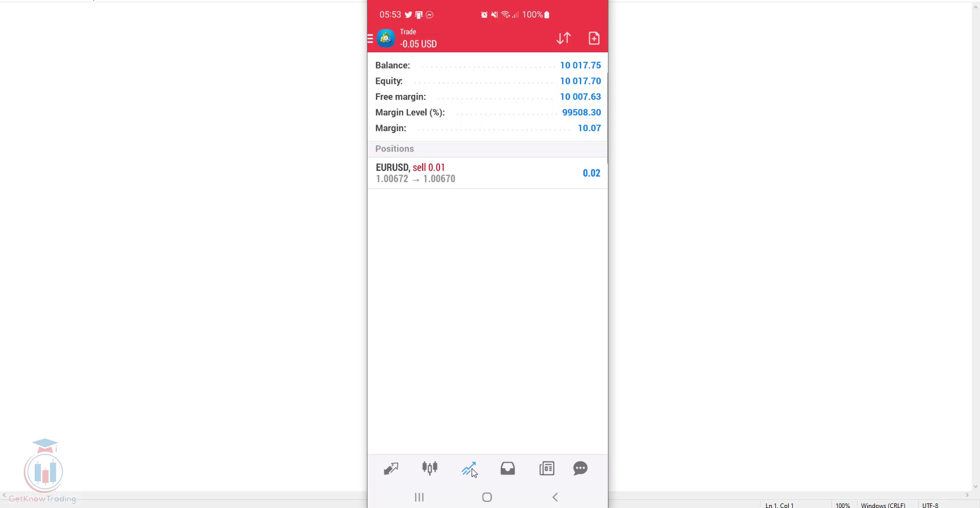
# Expand the open EURUSD sell position's details and look through its order options
pyautogui.click(467, 176)
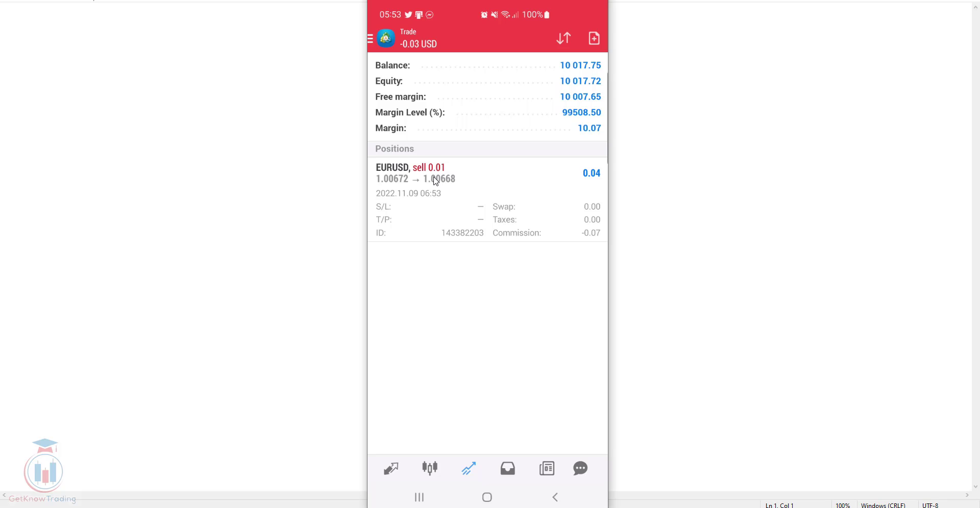
pyautogui.click(469, 199)
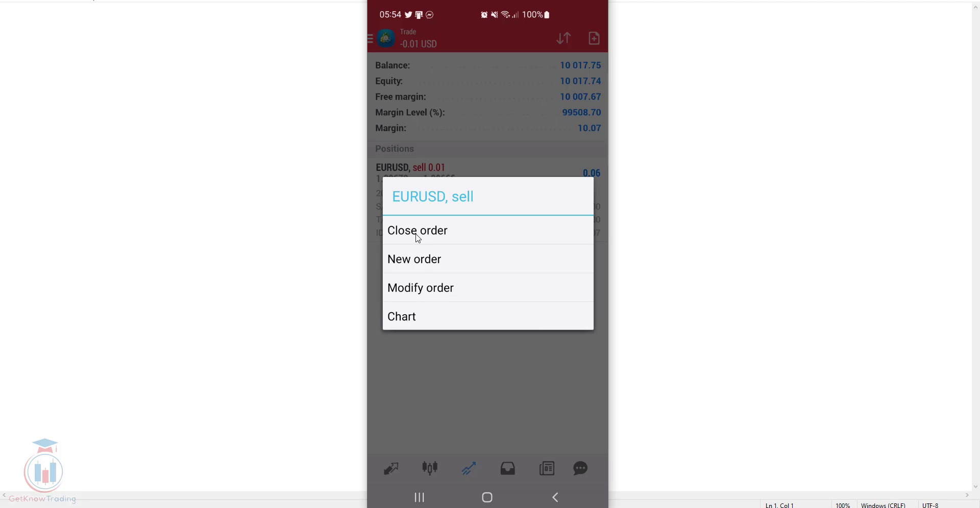
pyautogui.click(482, 365)
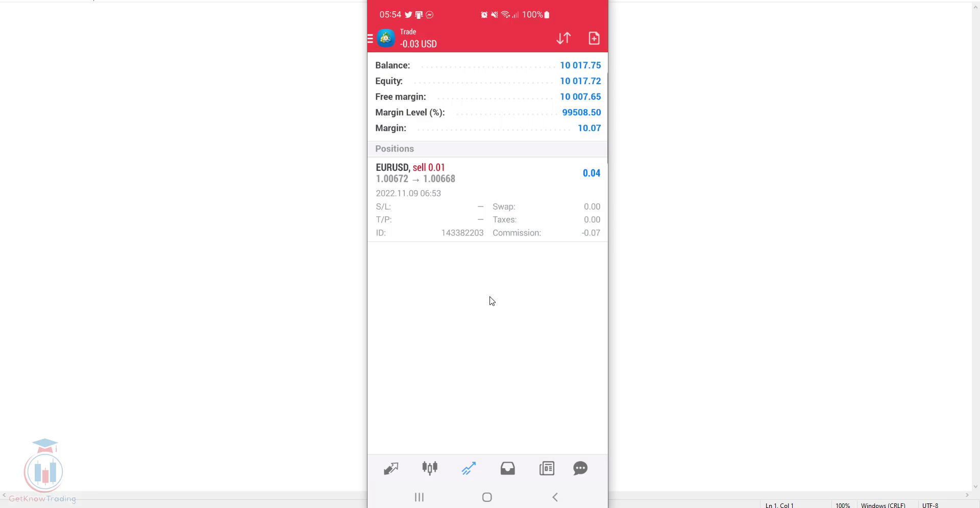
# Close the EURUSD sell 0.01 position and return to the trade overview
pyautogui.click(478, 197)
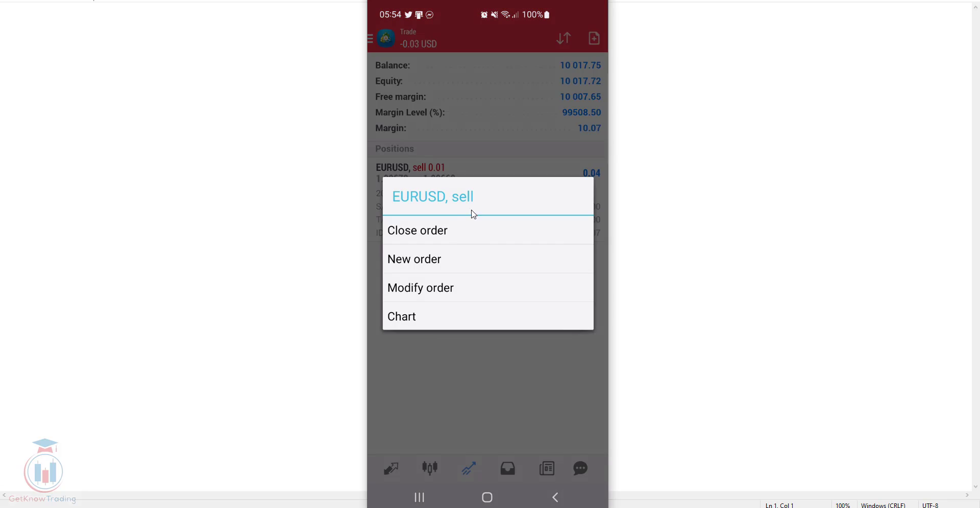
pyautogui.click(451, 238)
pyautogui.click(496, 470)
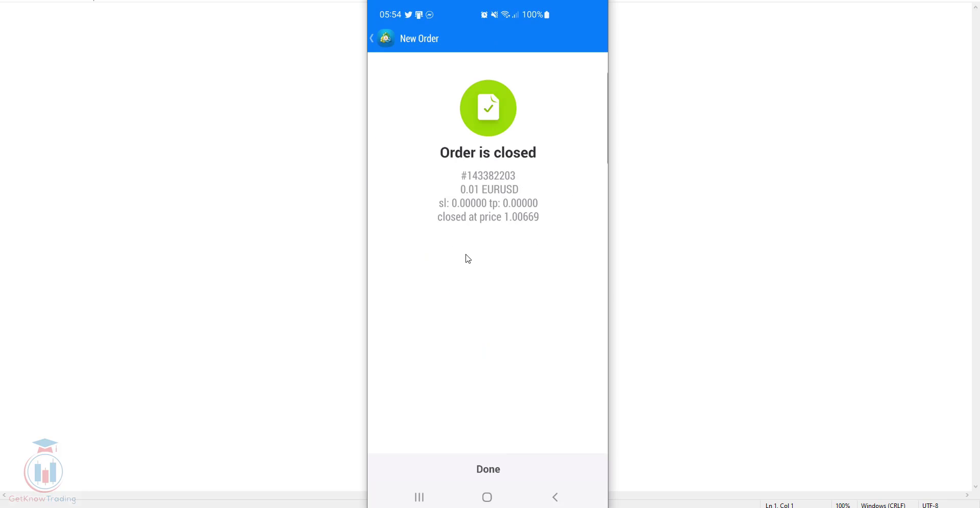
pyautogui.click(494, 472)
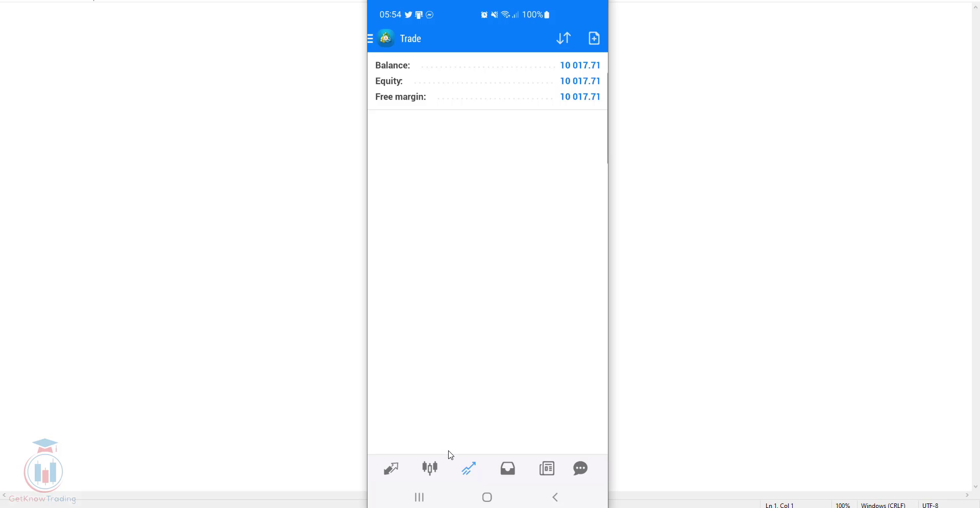
# Start another new order from the EURUSD chart and choose Buy Limit as the order type
pyautogui.click(396, 473)
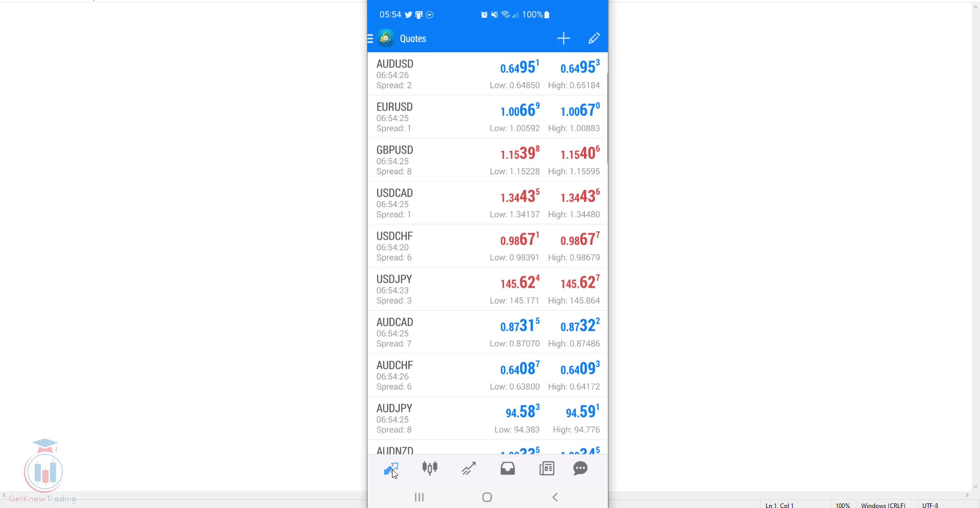
pyautogui.click(431, 470)
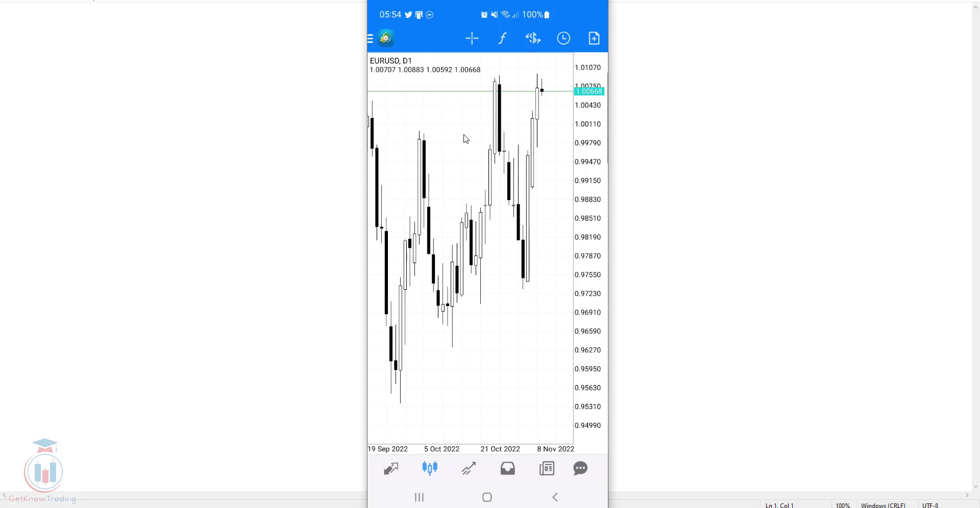
pyautogui.click(594, 39)
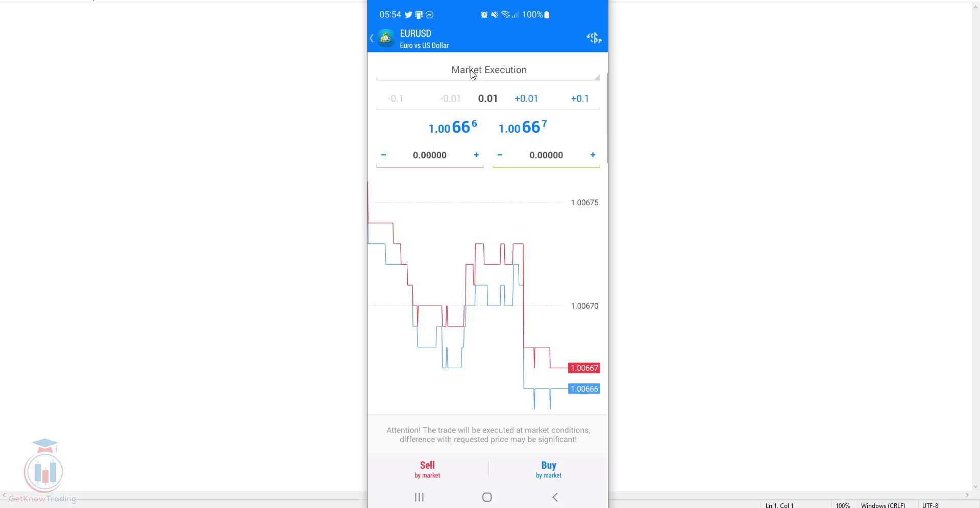
pyautogui.click(473, 74)
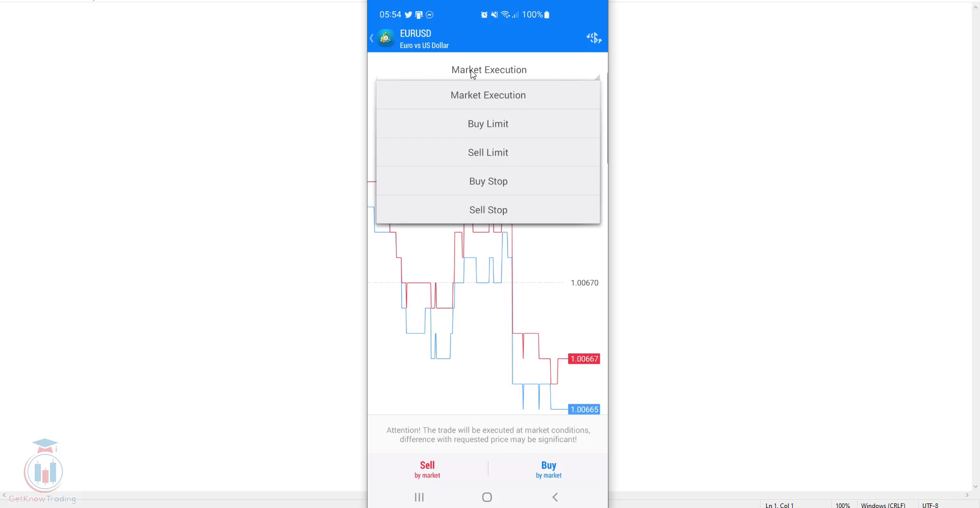
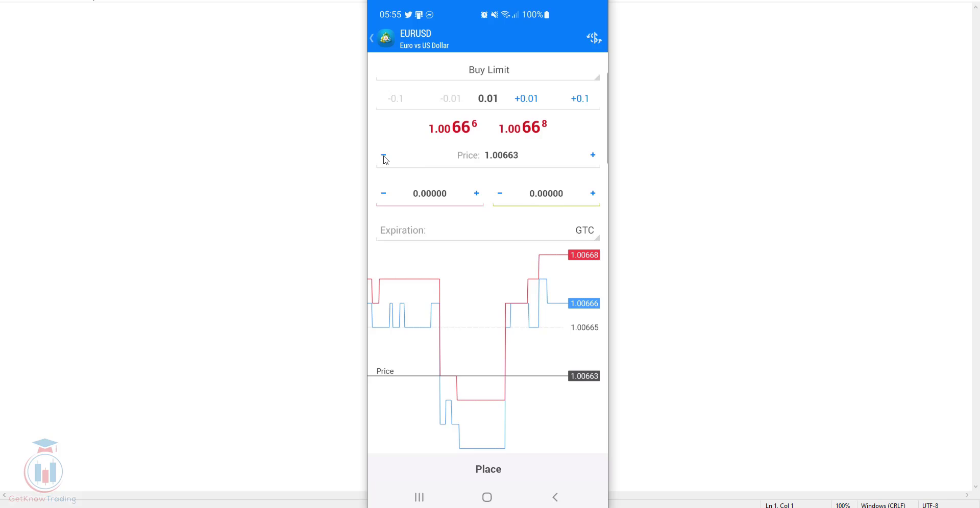
# Place the 0.01 lot EURUSD buy limit order at a price of 1.00660 and inspect the pending order
pyautogui.click(383, 156)
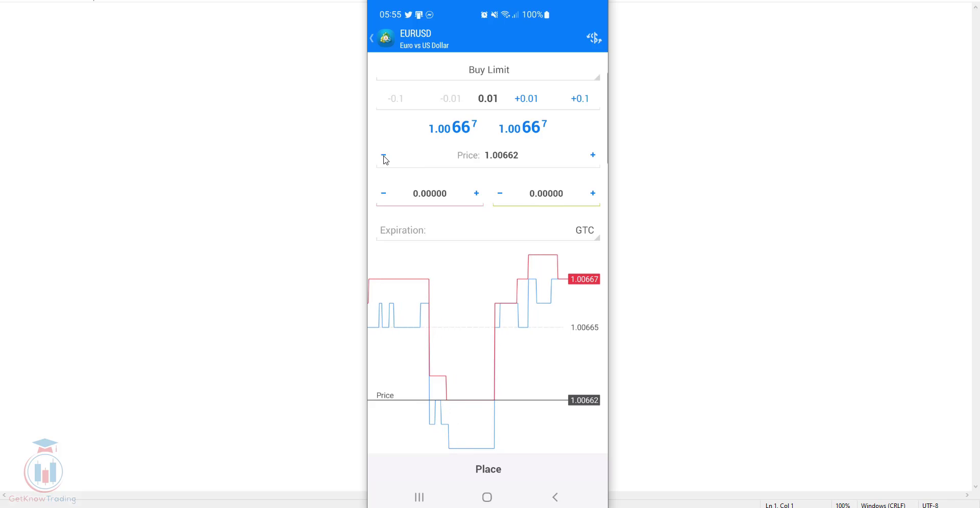
pyautogui.click(384, 157)
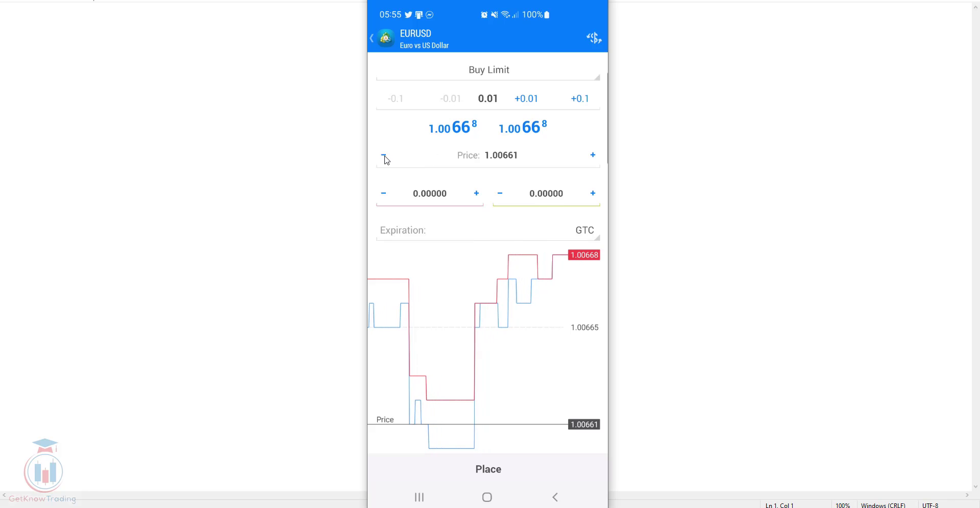
pyautogui.click(383, 156)
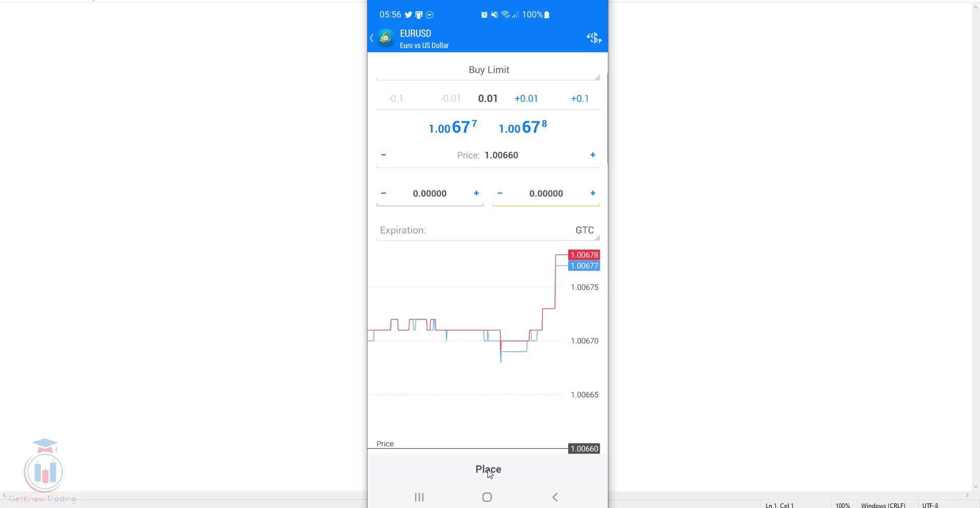
pyautogui.click(488, 469)
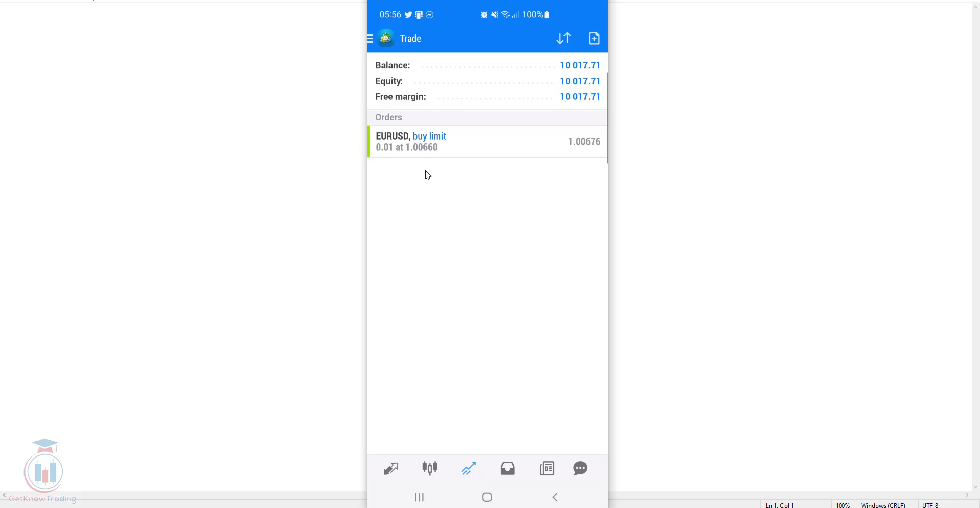
pyautogui.click(437, 148)
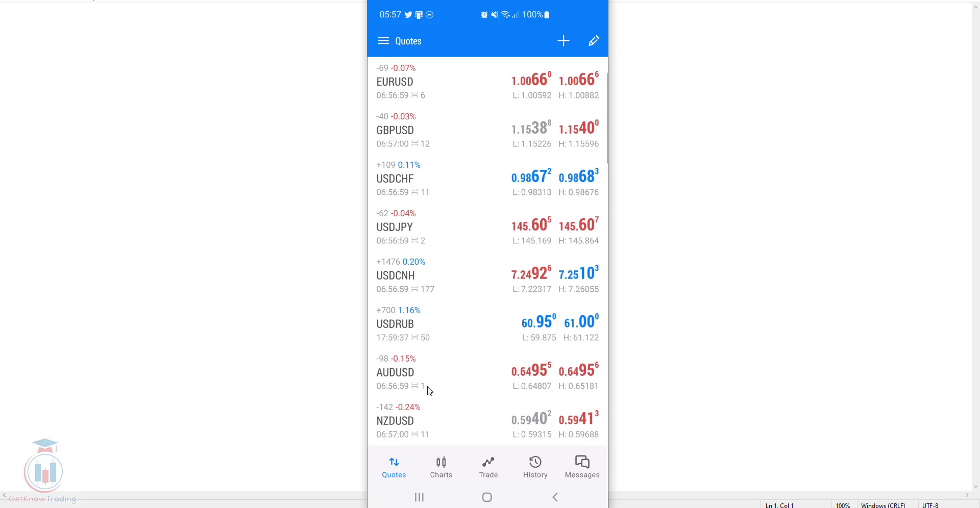
# Open a new order from the EURUSD chart and sell 1.00 lot with Instant Execution
pyautogui.click(436, 91)
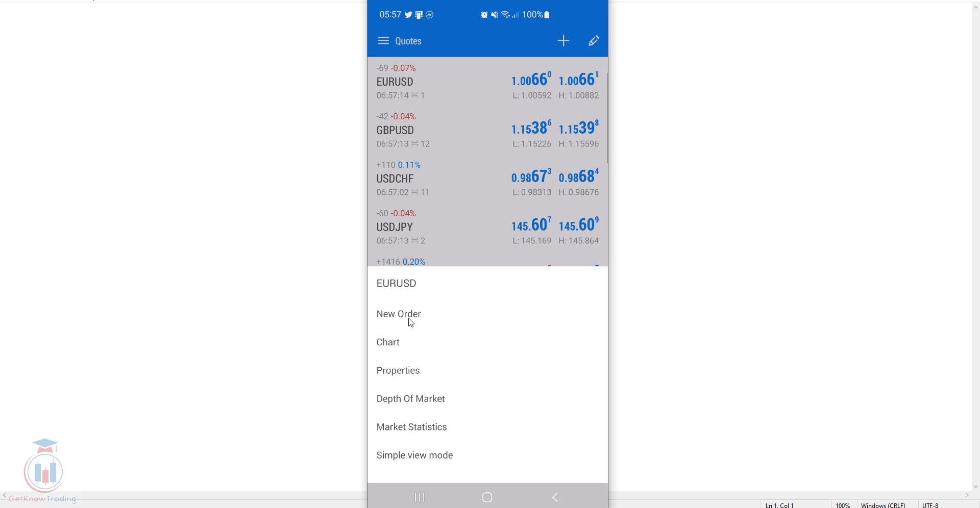
pyautogui.click(412, 347)
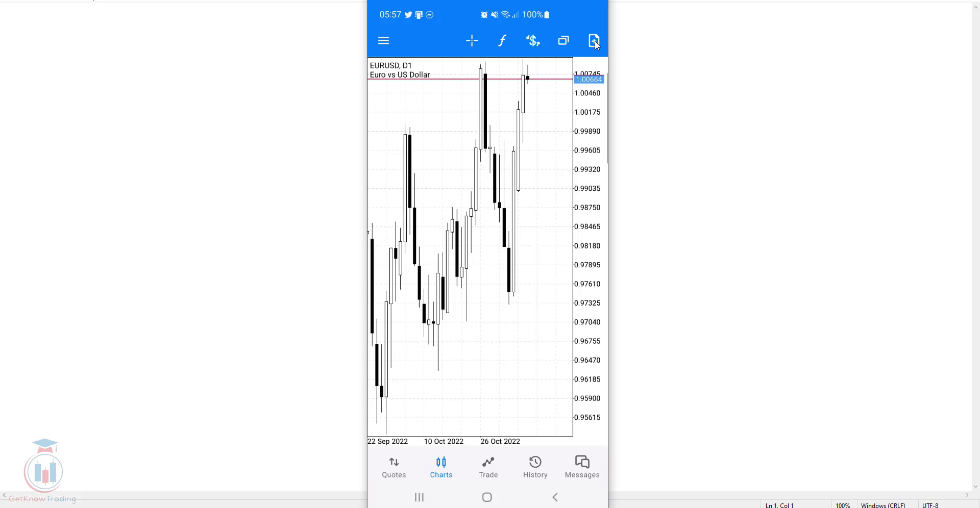
pyautogui.click(595, 42)
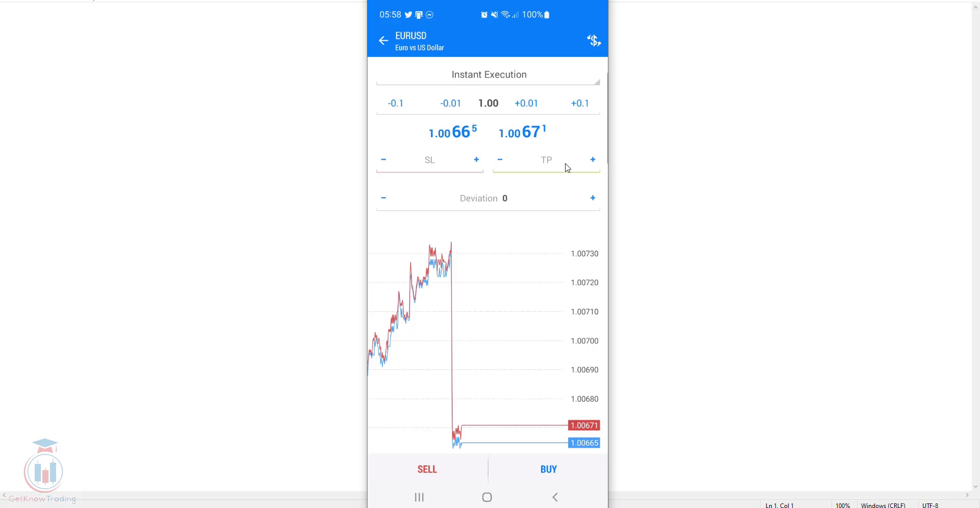
pyautogui.click(428, 470)
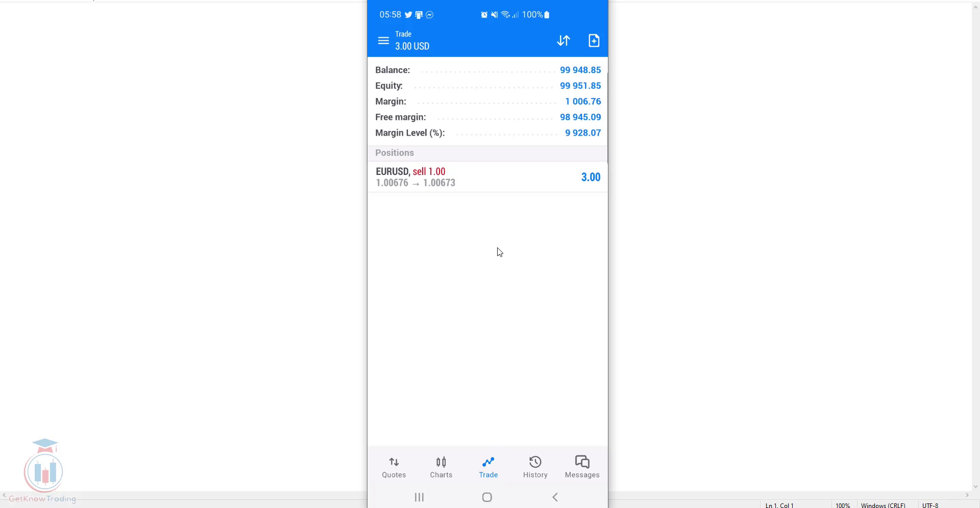
# Expand the details of the EURUSD sell 1.00 position and close the position
pyautogui.click(465, 179)
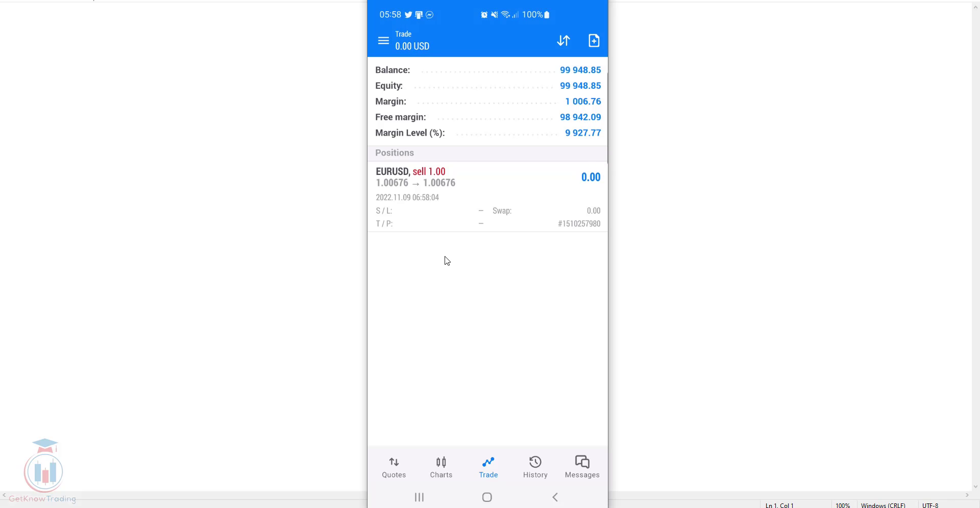
pyautogui.click(466, 197)
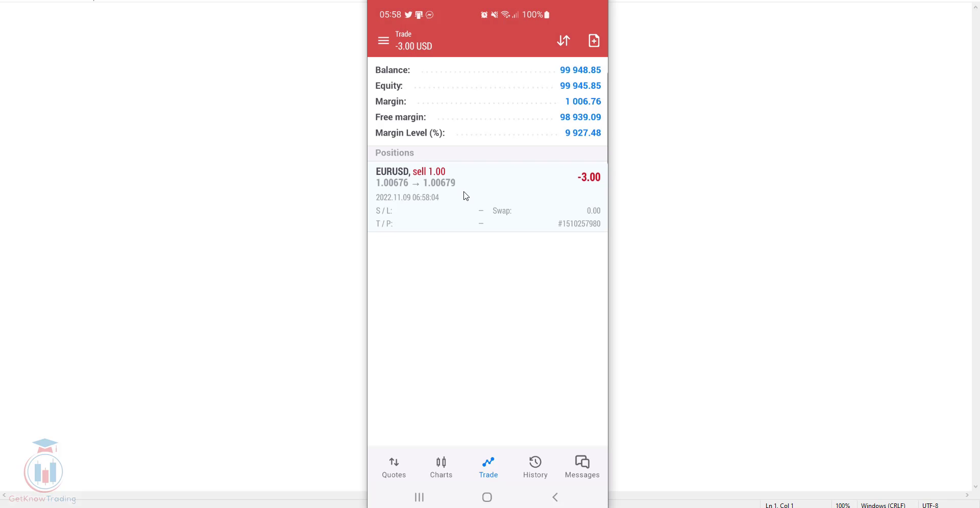
pyautogui.click(435, 375)
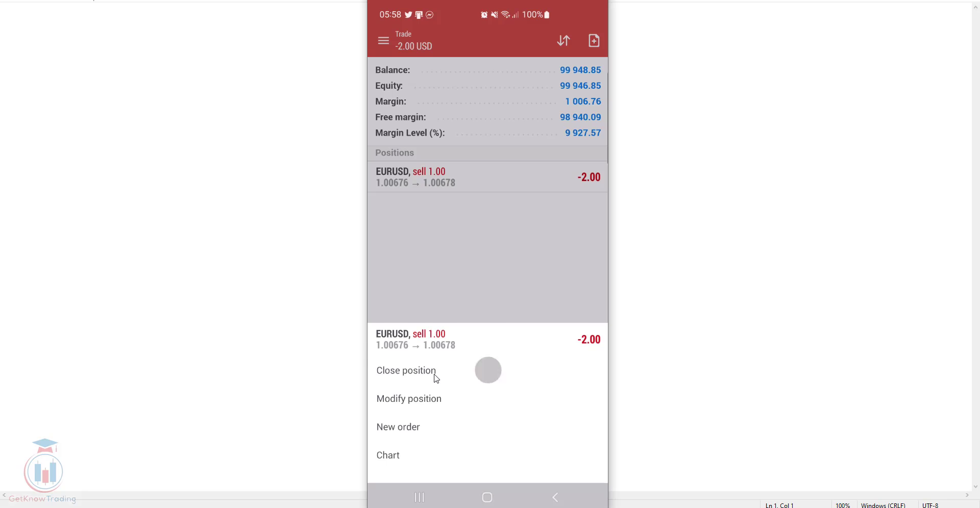
pyautogui.click(459, 462)
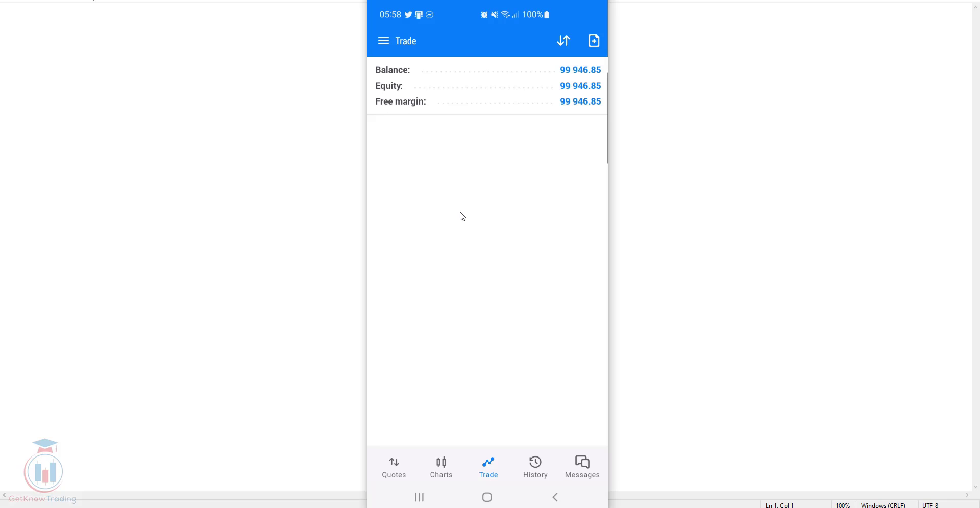
# Start a new order from the EURUSD chart and choose Buy Limit as the order type
pyautogui.click(441, 464)
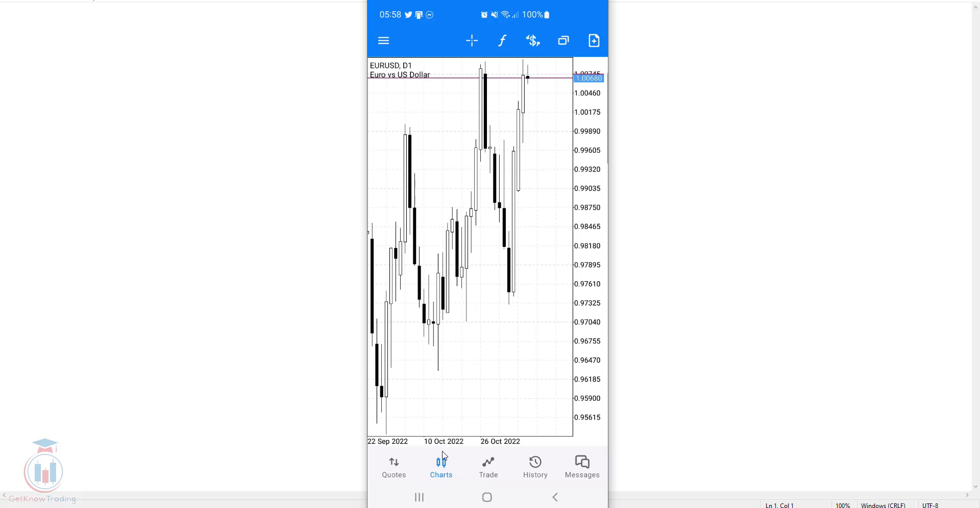
pyautogui.click(595, 42)
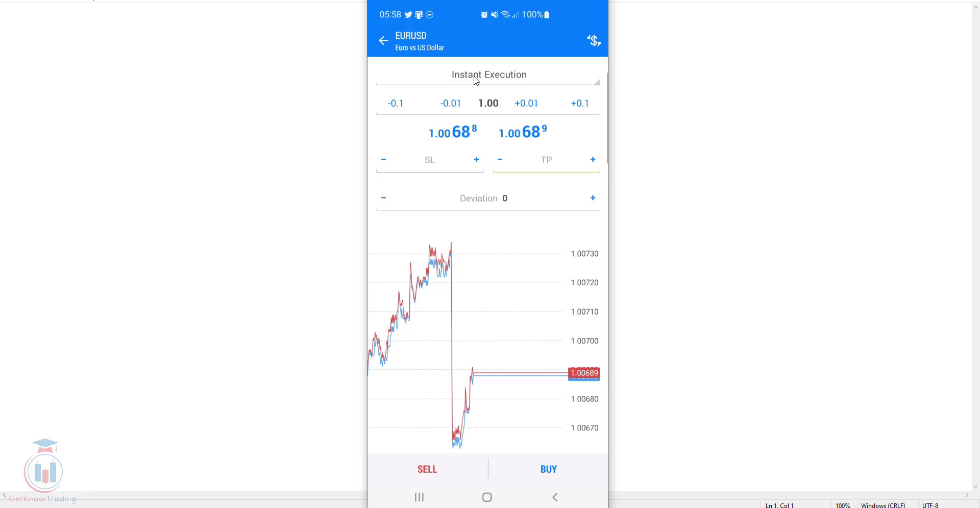
pyautogui.click(476, 80)
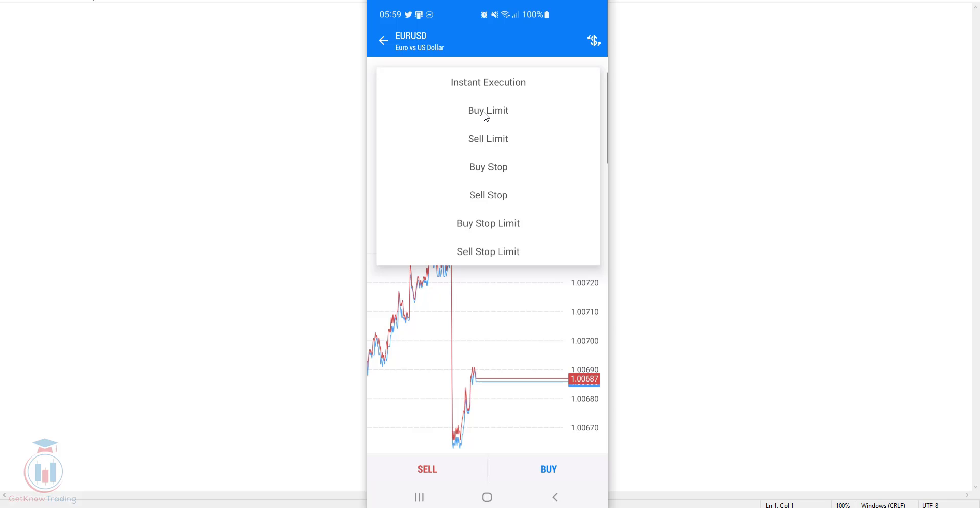
pyautogui.click(488, 111)
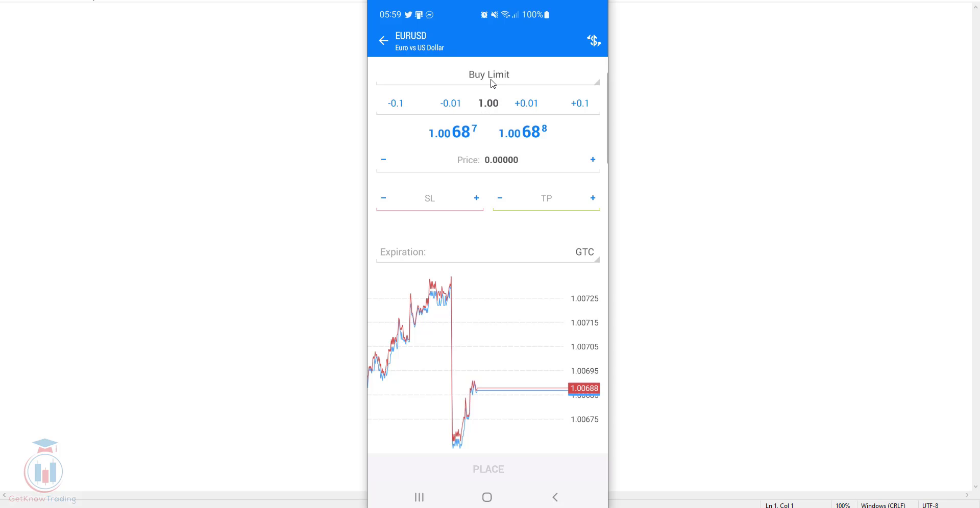
# Place the 1.00 lot EURUSD buy limit order at a price of 1.00660 and expand the pending order's details
pyautogui.click(383, 161)
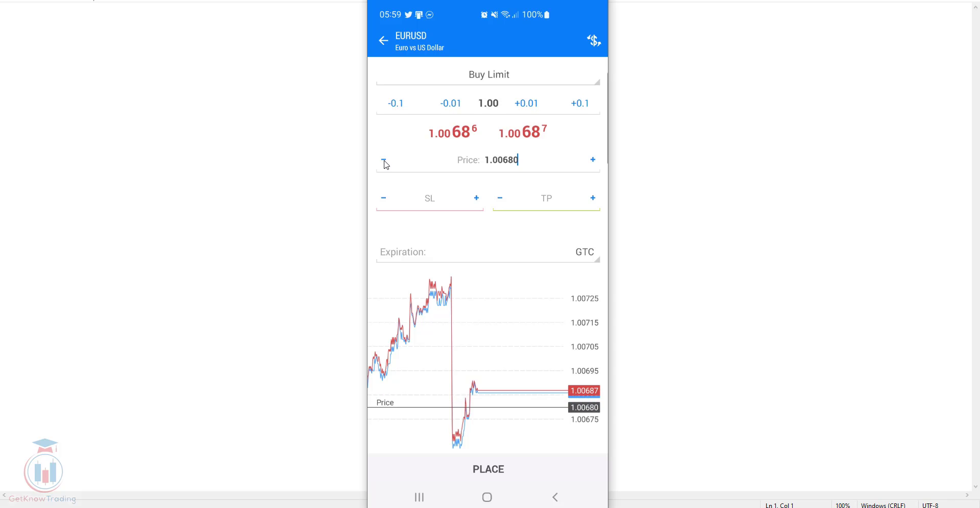
pyautogui.moveTo(384, 162); pyautogui.dragTo(385, 162)
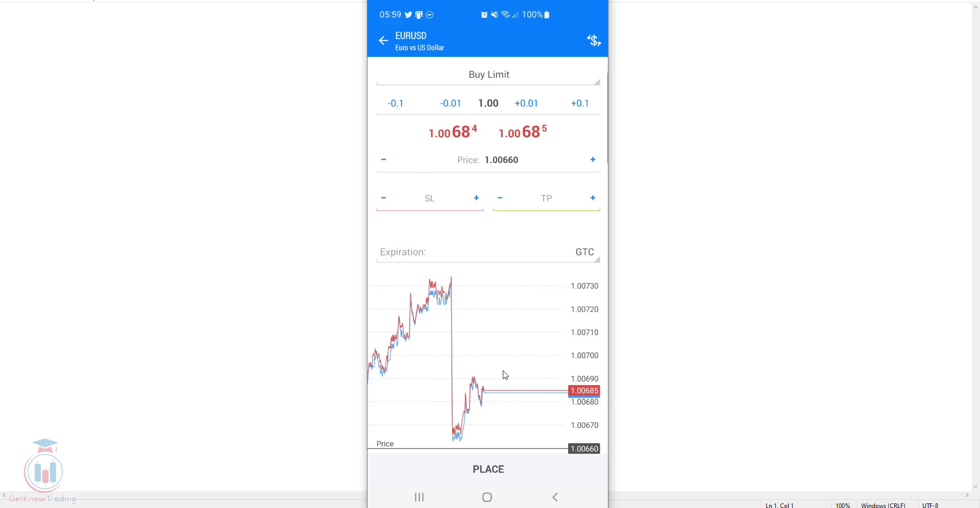
pyautogui.click(495, 472)
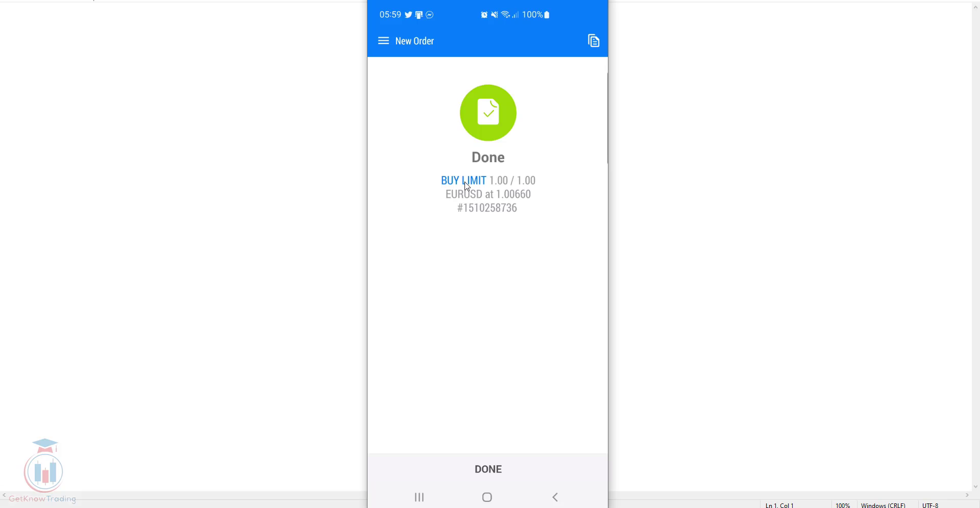
pyautogui.click(503, 468)
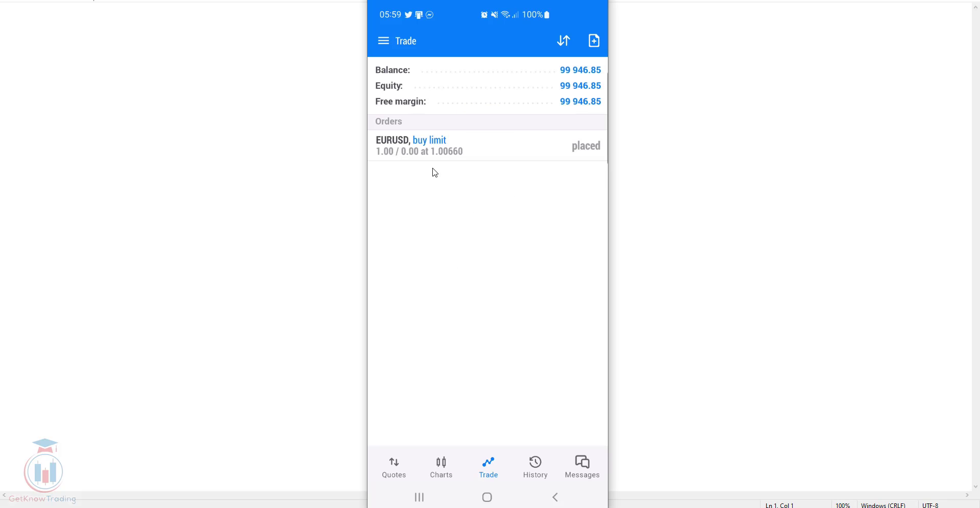
pyautogui.click(500, 151)
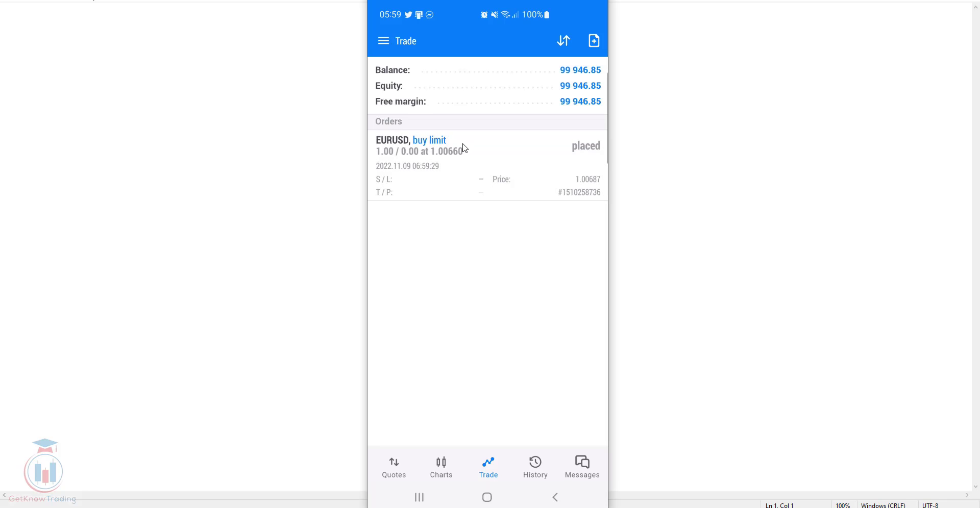